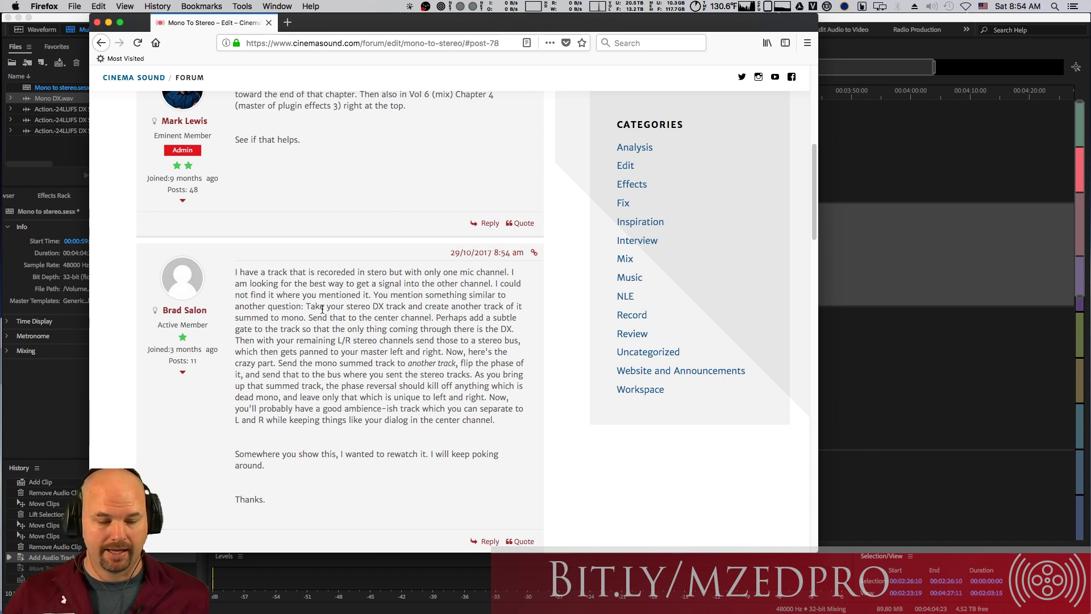
Switch to Adobe Audition and drop Mono DX.wav from the Files panel onto Track 7.
{"action": "left_click_drag", "start_coordinate": [812, 210], "coordinate": [815, 220]}
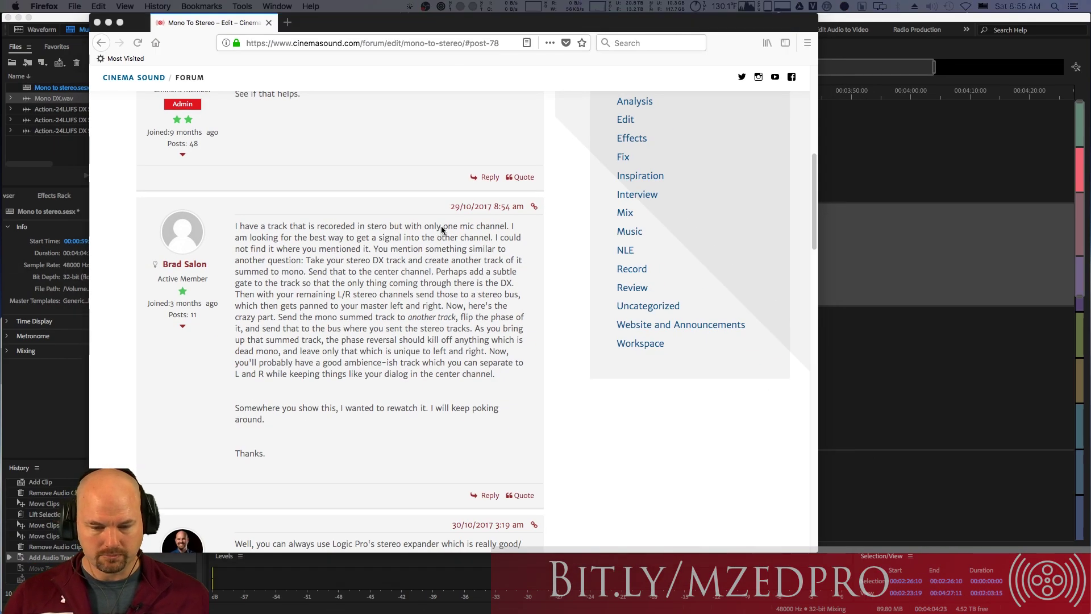
{"action": "key", "text": "super+Tab"}
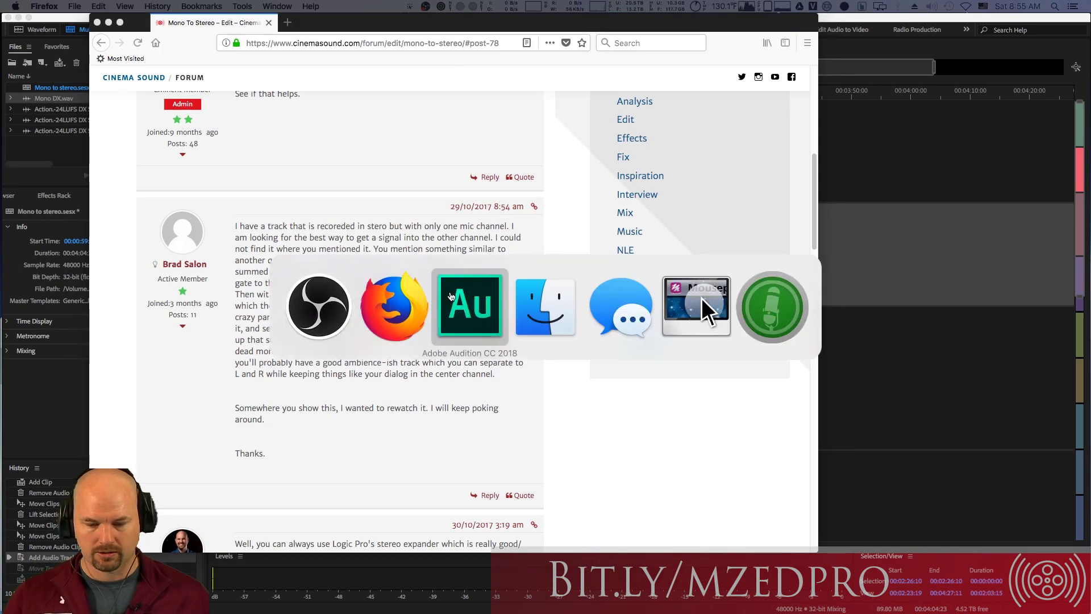
{"action": "left_click", "coordinate": [451, 296]}
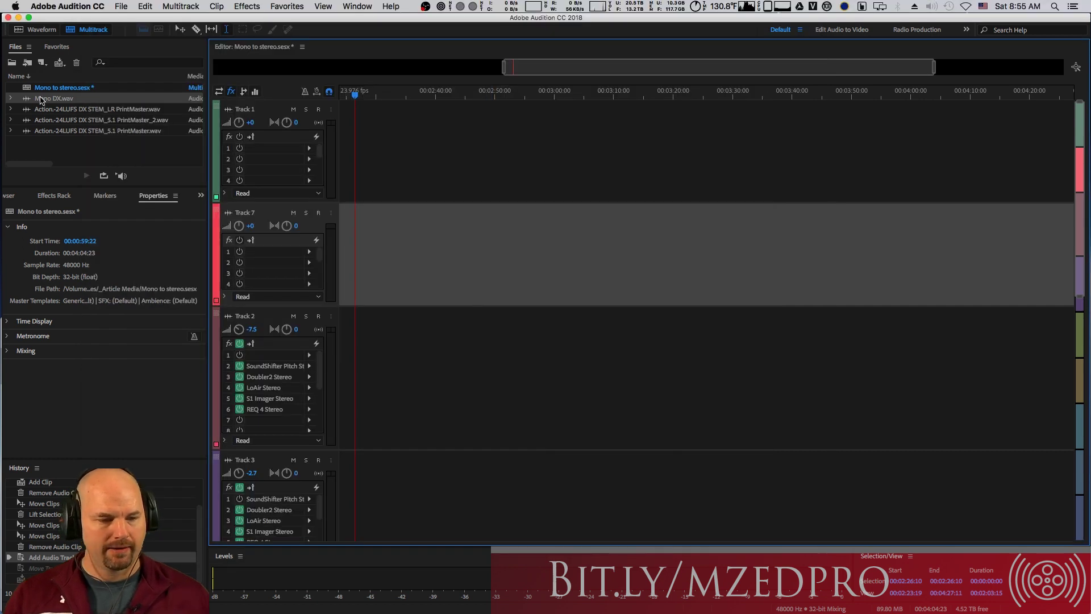
{"action": "left_click_drag", "start_coordinate": [40, 100], "coordinate": [513, 269]}
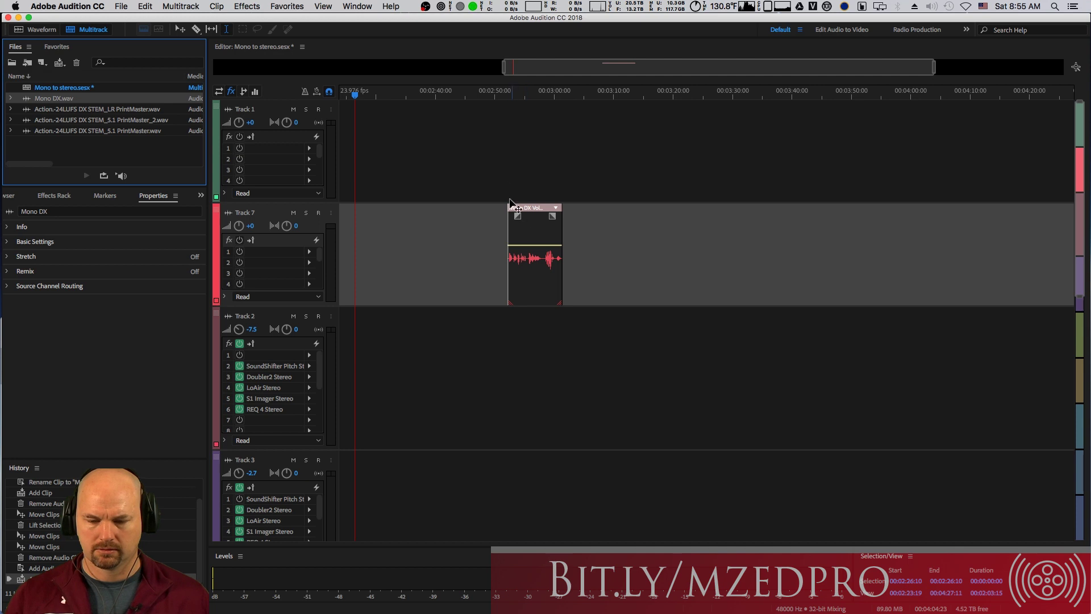
Play the Mono DX clip from its start, stop playback, and select the clip.
{"action": "left_click", "coordinate": [507, 175]}
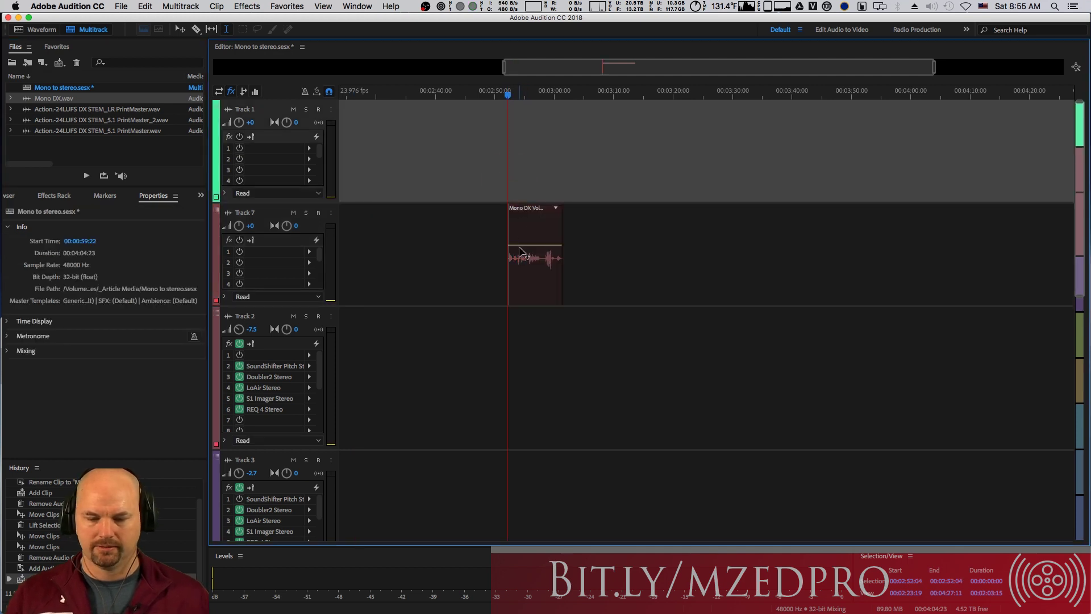
{"action": "key", "text": "space"}
{"action": "key", "text": "space"}
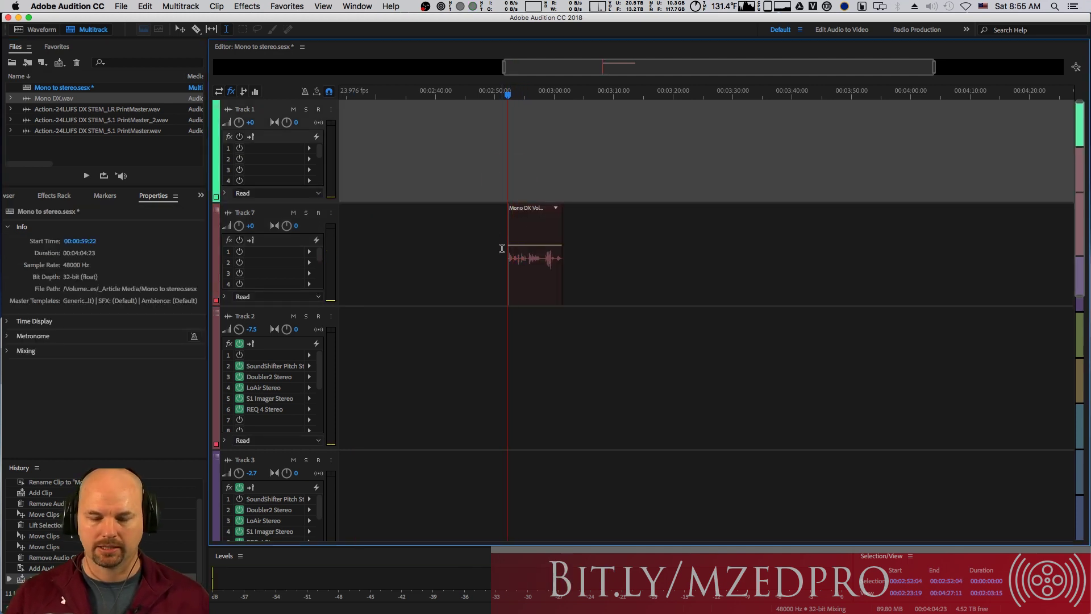
{"action": "key", "text": "space"}
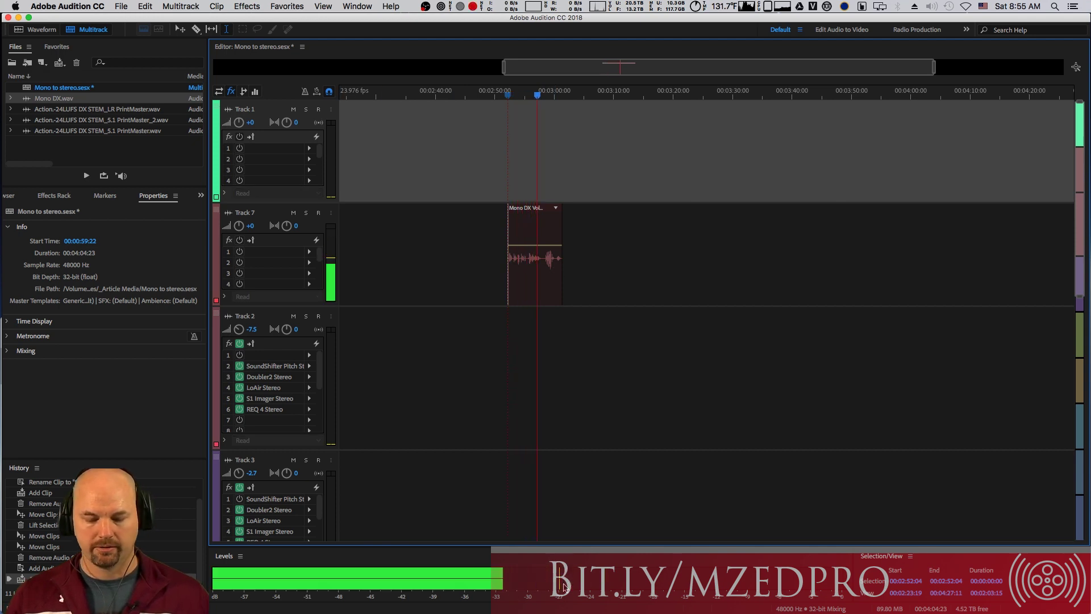
{"action": "key", "text": "space"}
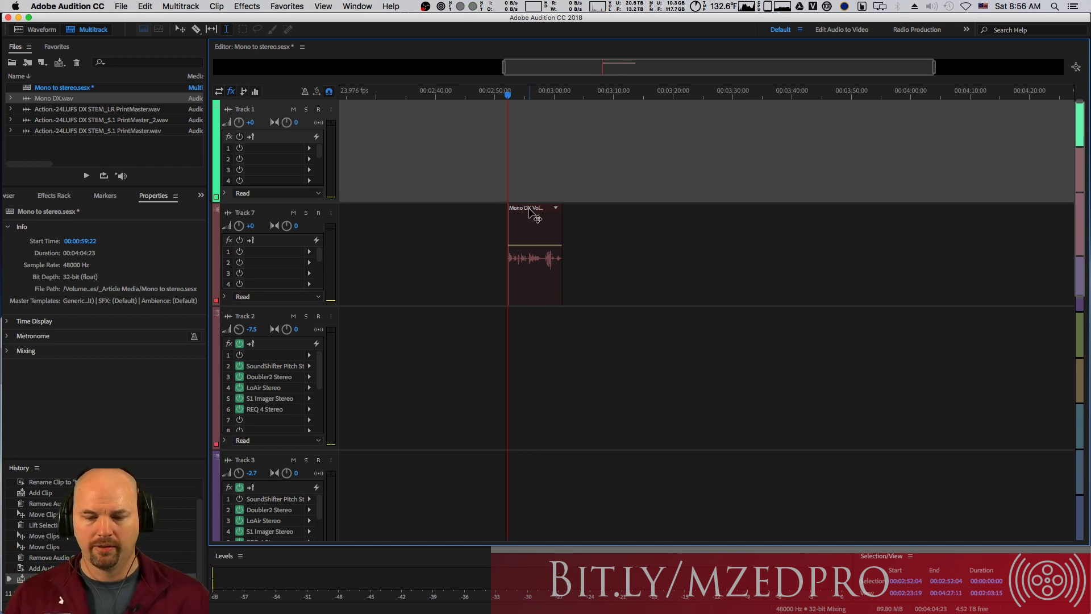
{"action": "left_click", "coordinate": [529, 216]}
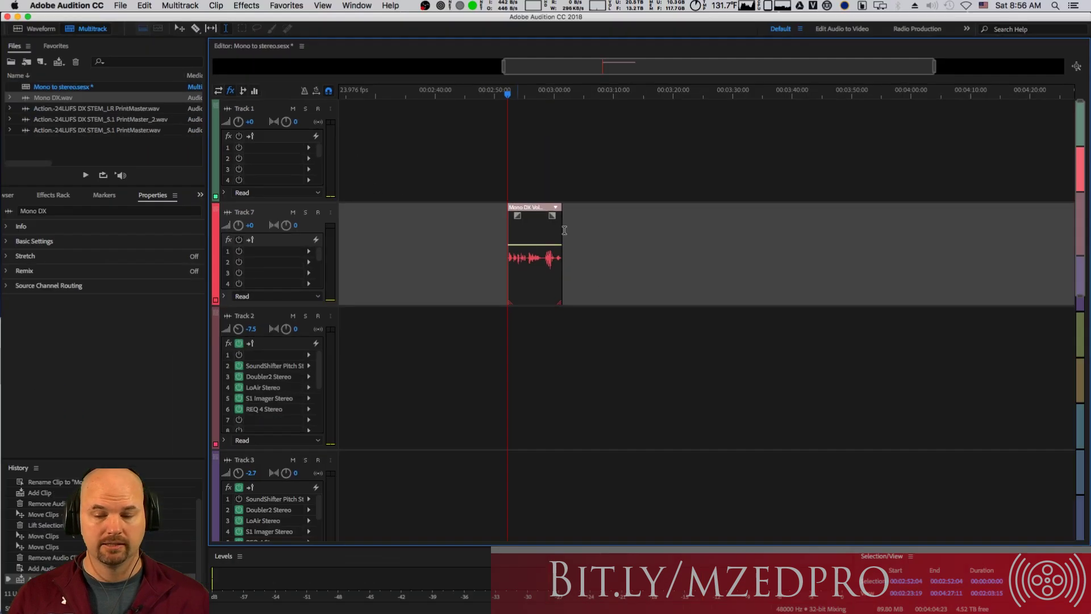
Move the Mono DX clip up to Track 1 and play it back twice.
{"action": "left_click_drag", "start_coordinate": [752, 313], "coordinate": [758, 158]}
{"action": "left_click_drag", "start_coordinate": [534, 144], "coordinate": [529, 143]}
{"action": "key", "text": "space"}
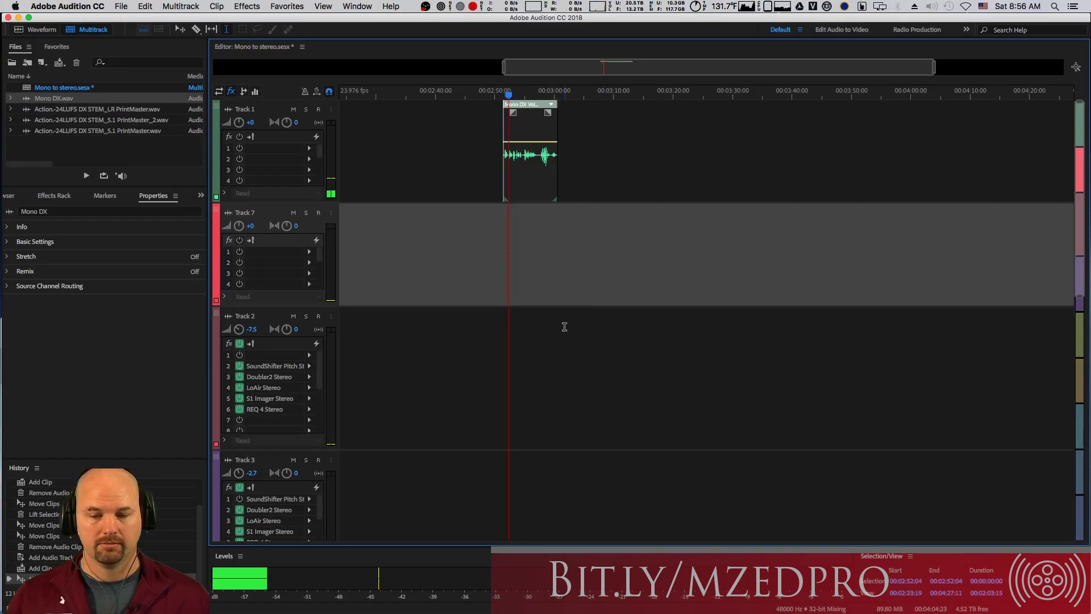
{"action": "key", "text": "space"}
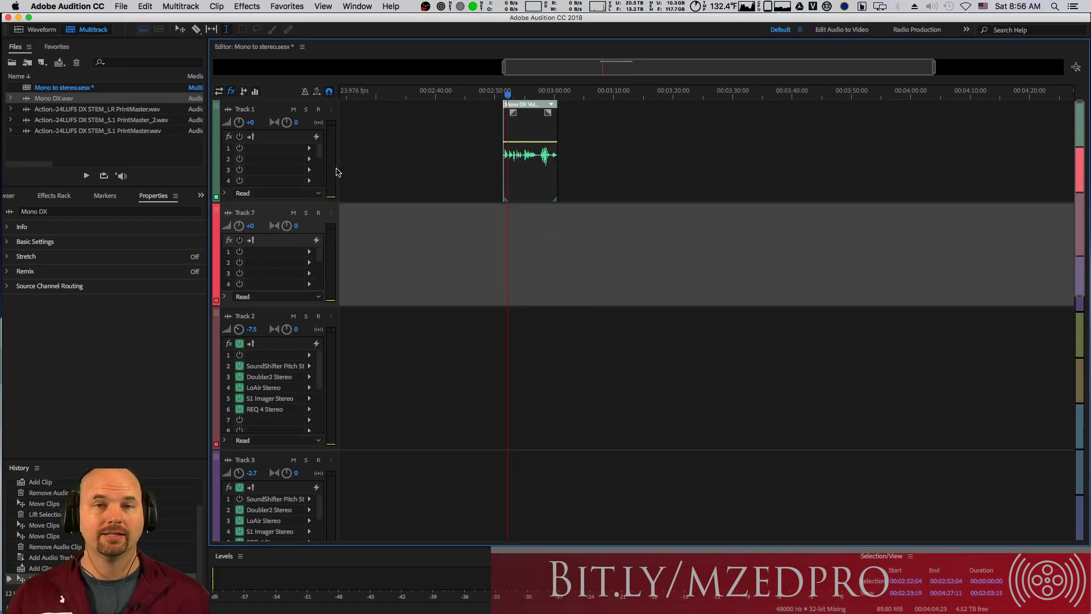
{"action": "key", "text": "space"}
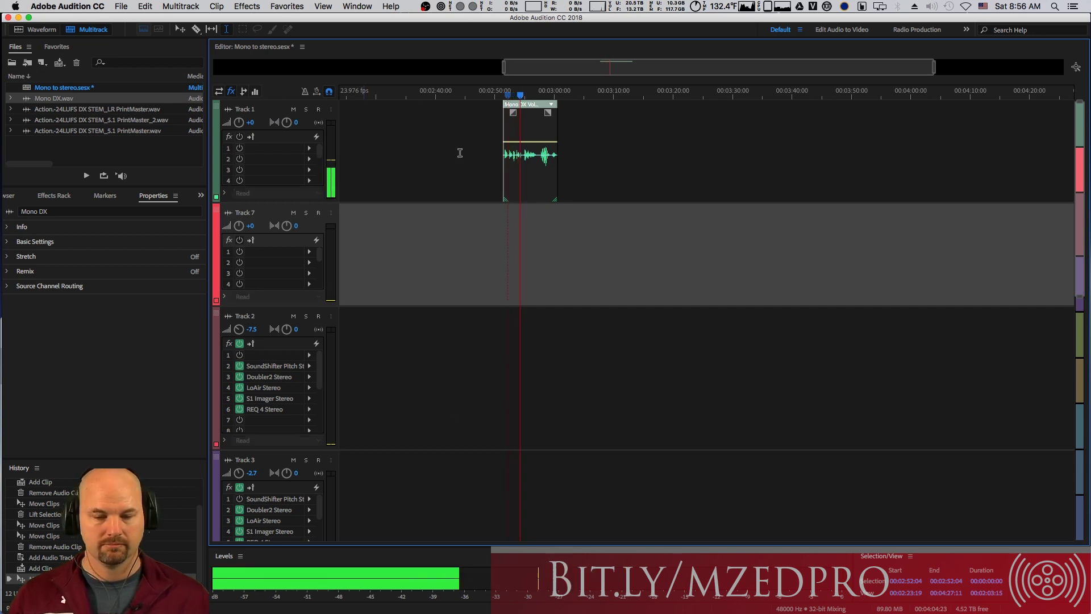
{"action": "key", "text": "space"}
Return the clip to Track 7, play and delete it, then drop the 5.1 PrintMaster stem on Track 1.
{"action": "left_click_drag", "start_coordinate": [541, 116], "coordinate": [545, 219]}
{"action": "key", "text": "space"}
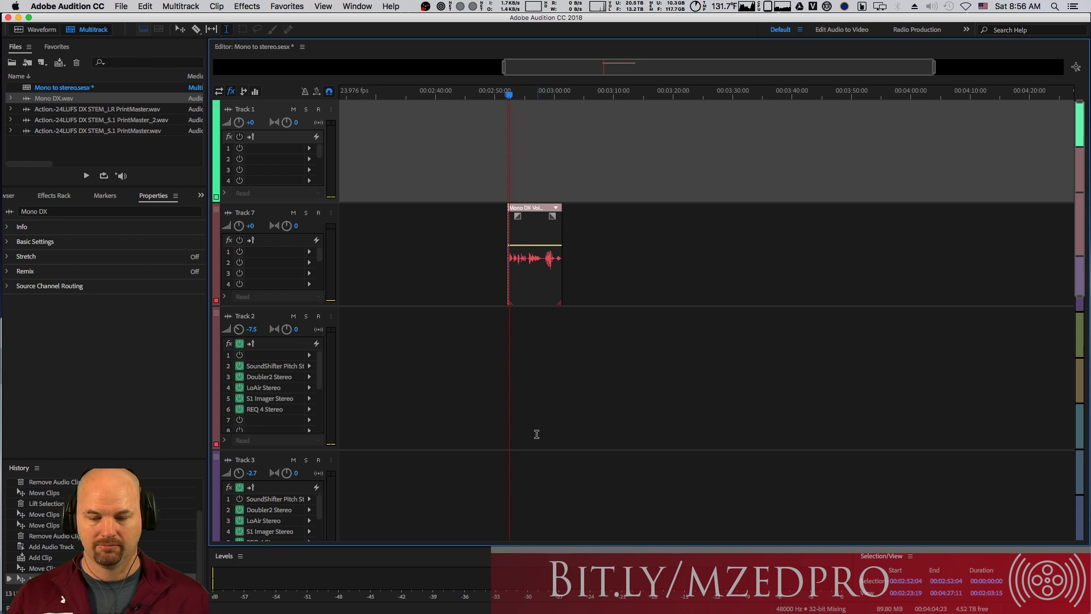
{"action": "key", "text": "space"}
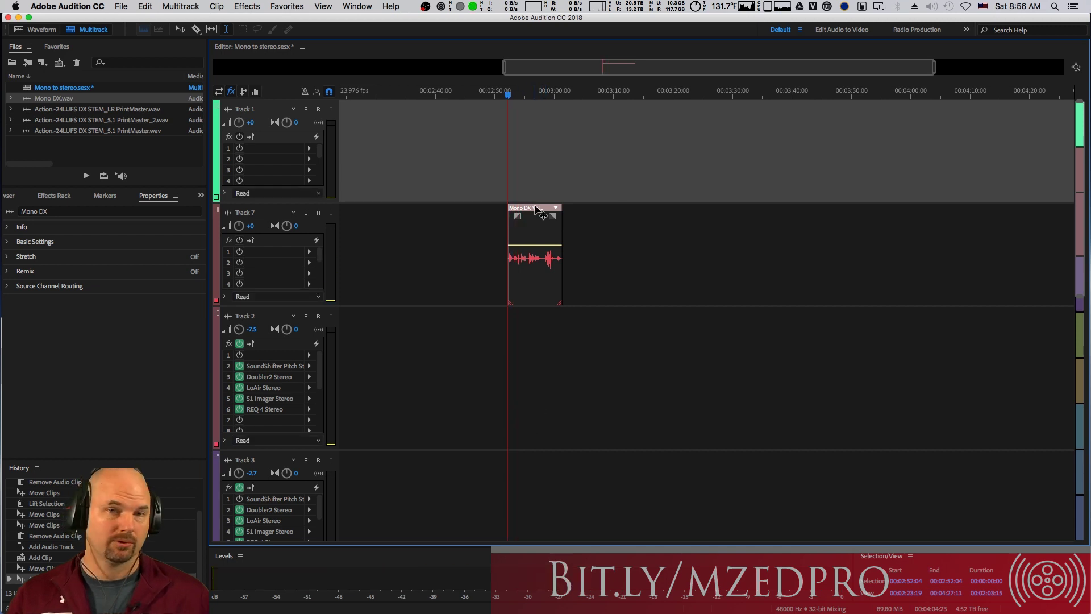
{"action": "left_click_drag", "start_coordinate": [534, 208], "coordinate": [497, 209]}
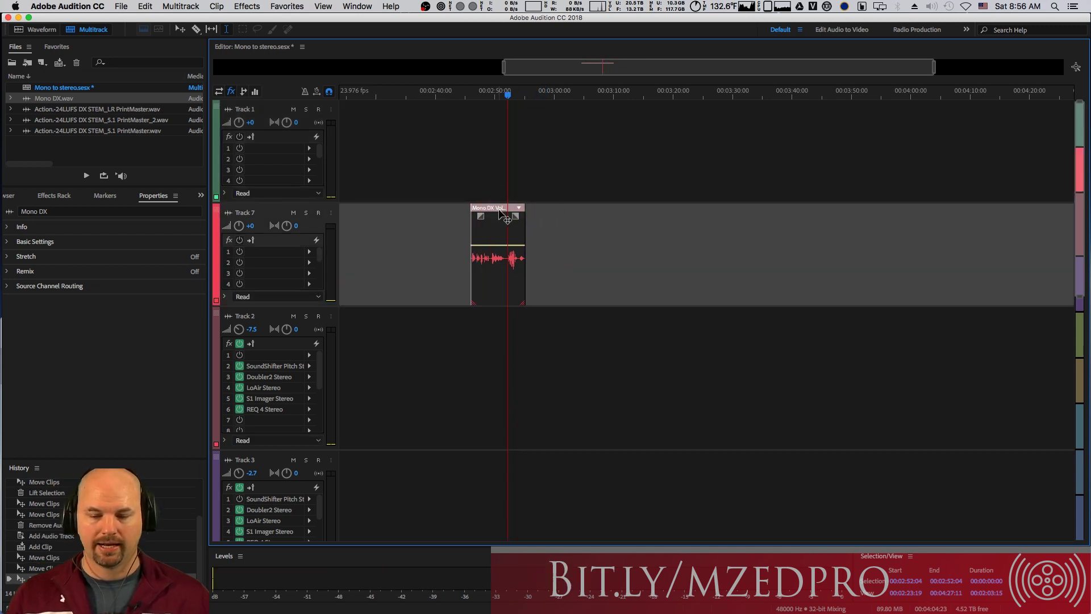
{"action": "key", "text": "Delete"}
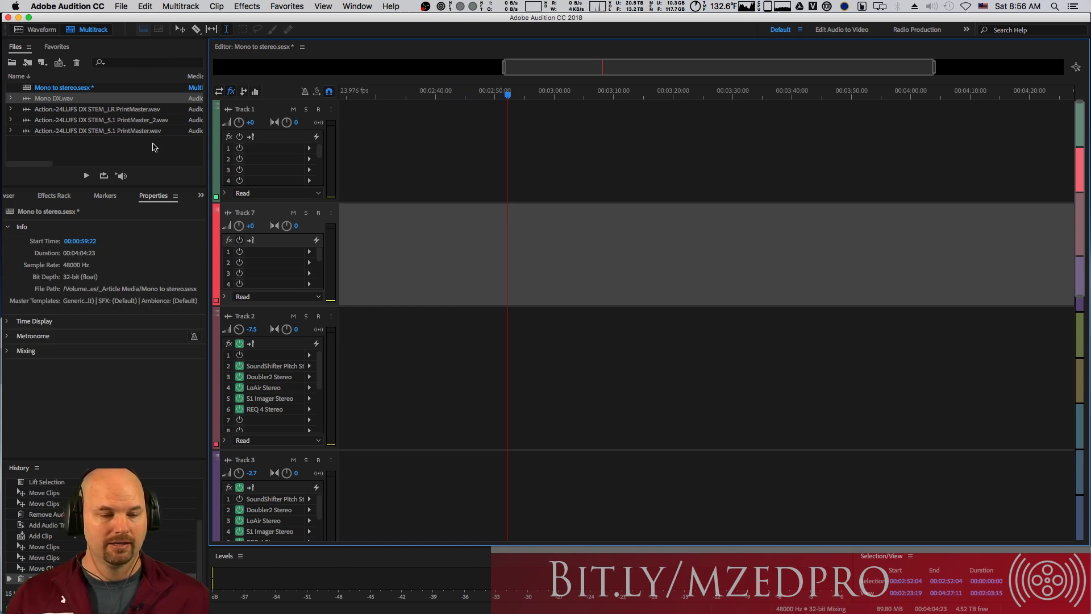
{"action": "left_click_drag", "start_coordinate": [121, 134], "coordinate": [397, 176]}
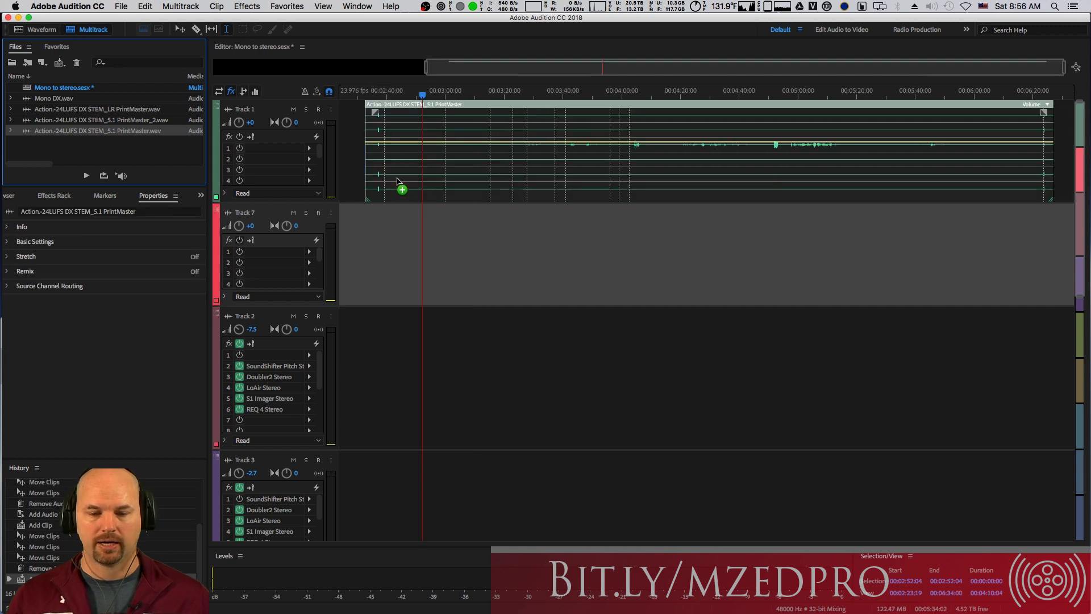
Play the PrintMaster clip from about 4:30, delete it from Track 1, then start placing the stem again.
{"action": "left_click", "coordinate": [713, 94]}
{"action": "key", "text": "space"}
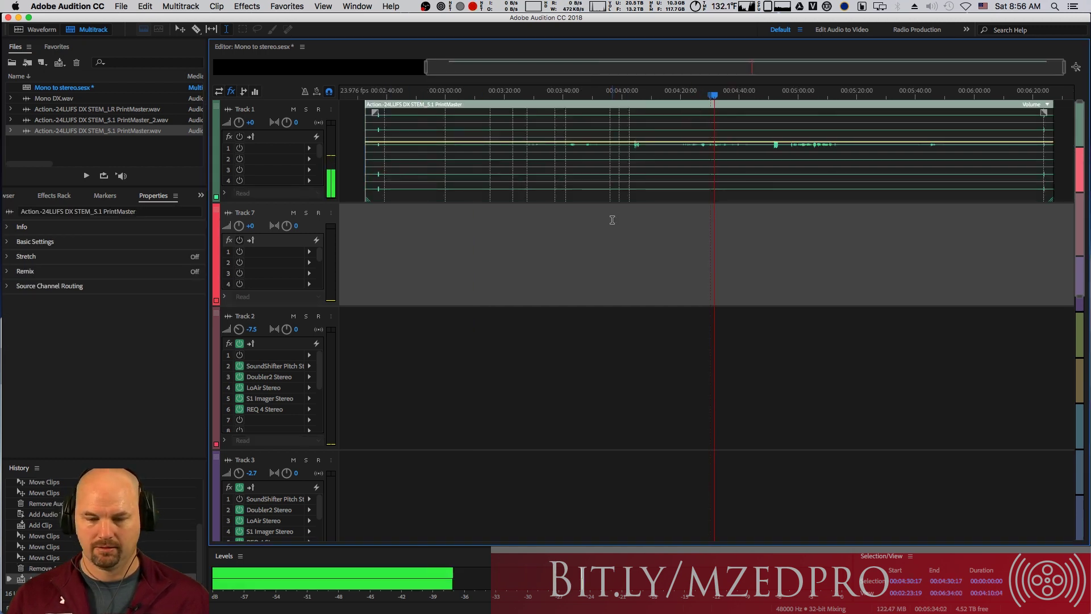
{"action": "key", "text": "space"}
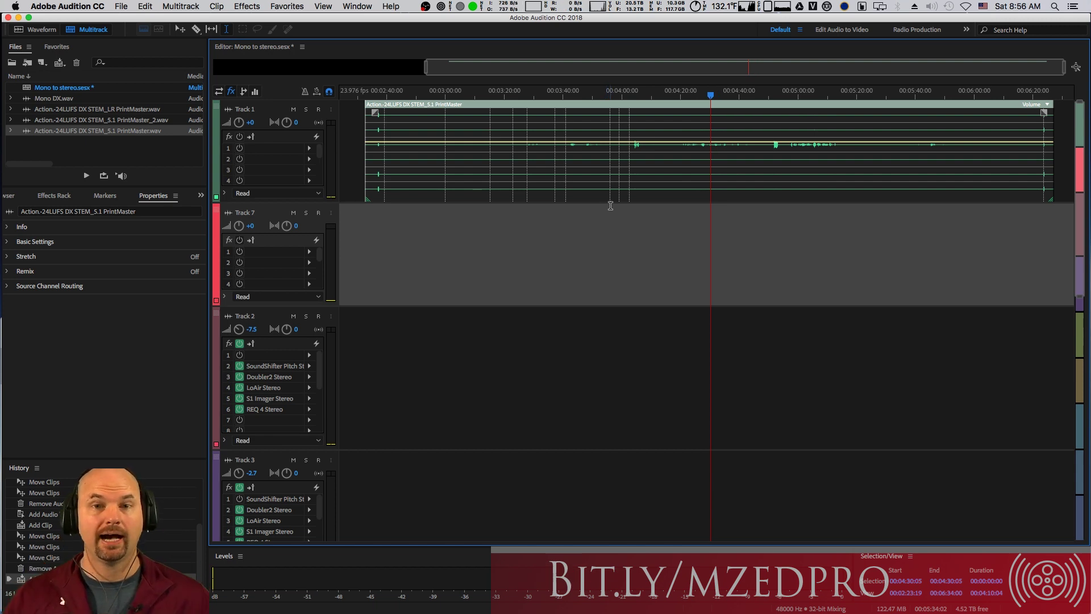
{"action": "left_click", "coordinate": [550, 108]}
{"action": "key", "text": "Delete"}
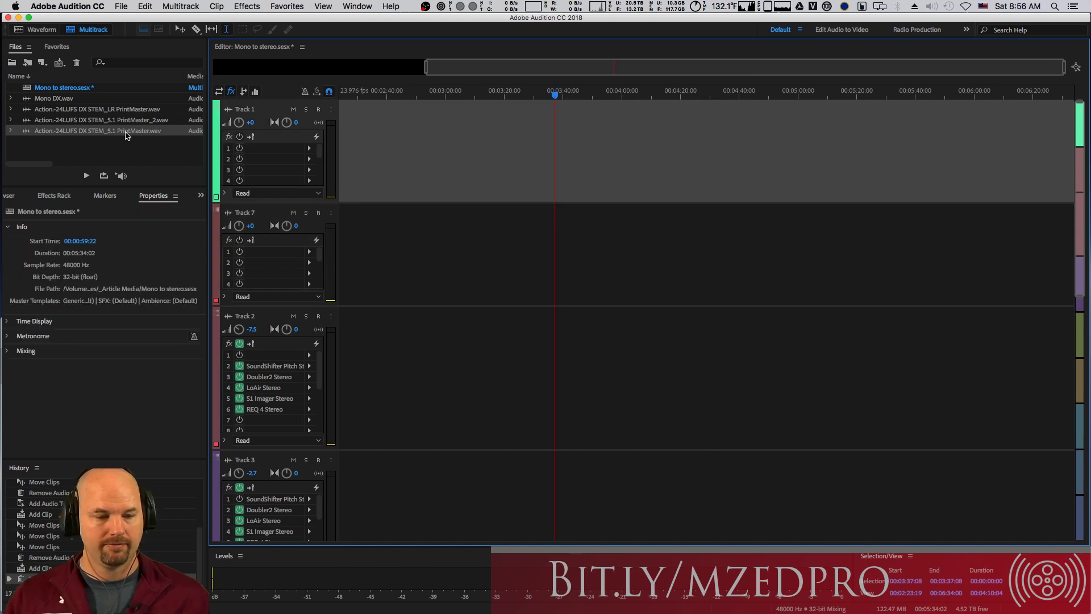
{"action": "left_click_drag", "start_coordinate": [126, 135], "coordinate": [428, 177]}
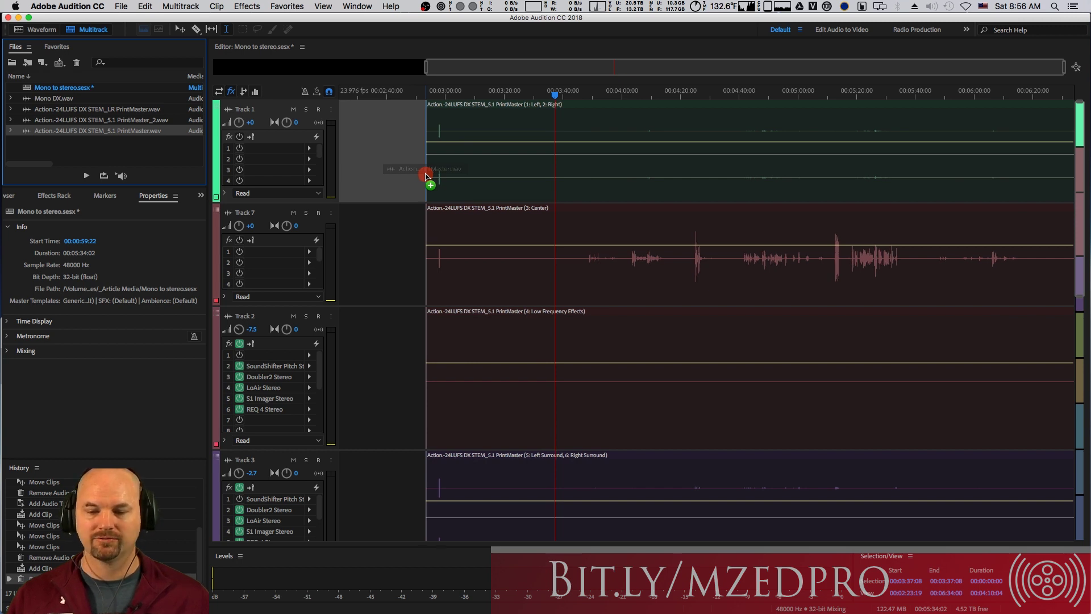
{"action": "left_click_drag", "start_coordinate": [428, 176], "coordinate": [427, 176]}
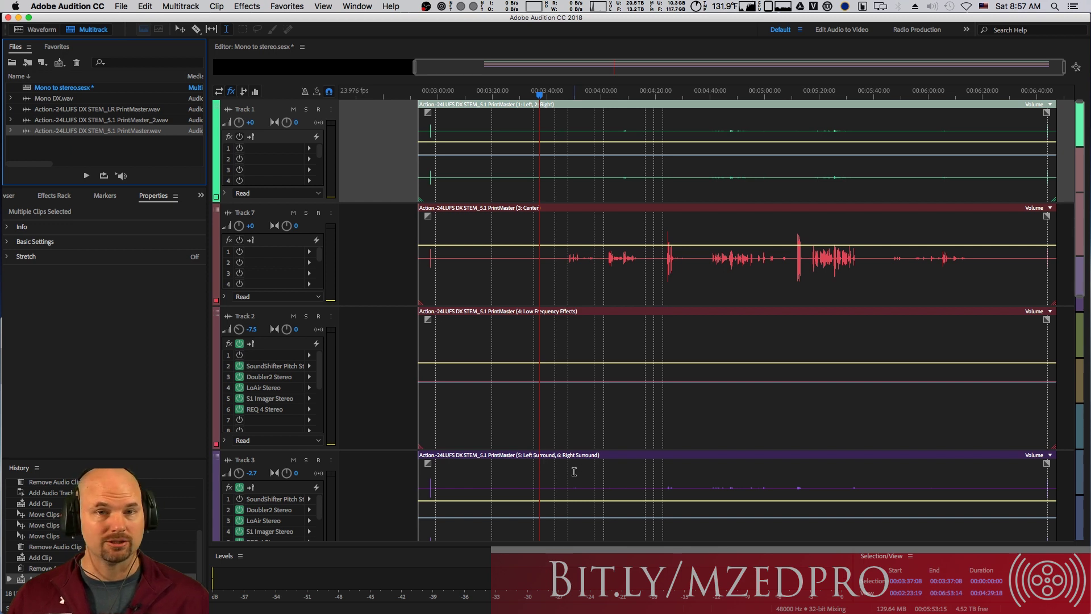
{"action": "key", "text": "super+z"}
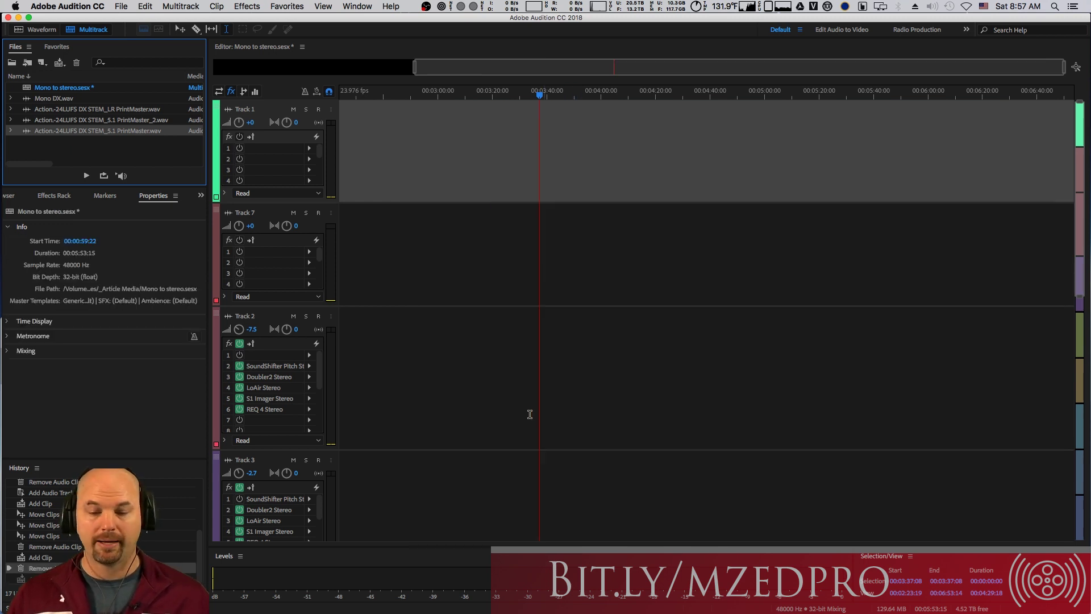
{"action": "double_click", "coordinate": [50, 99]}
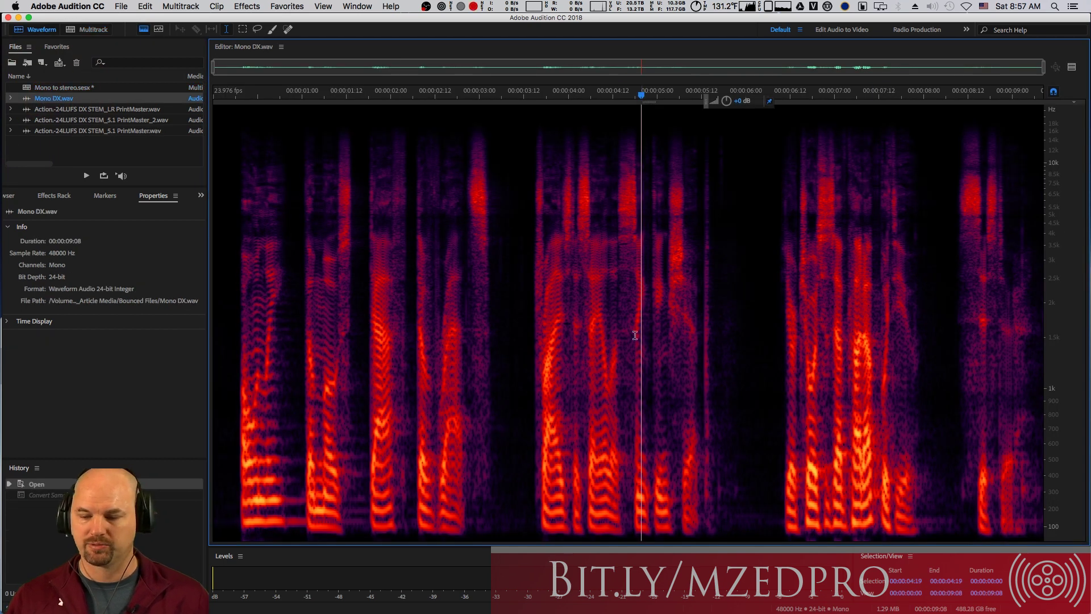
Use Convert Sample Type to make Mono DX.wav a Stereo file, then return to the multitrack session.
{"action": "right_click", "coordinate": [509, 250]}
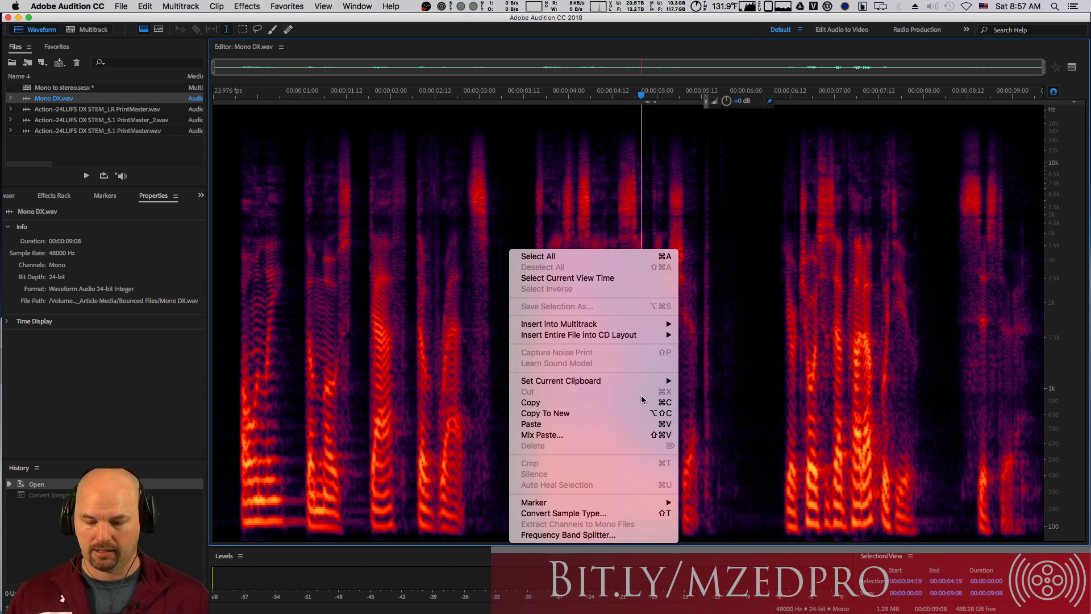
{"action": "left_click", "coordinate": [617, 514]}
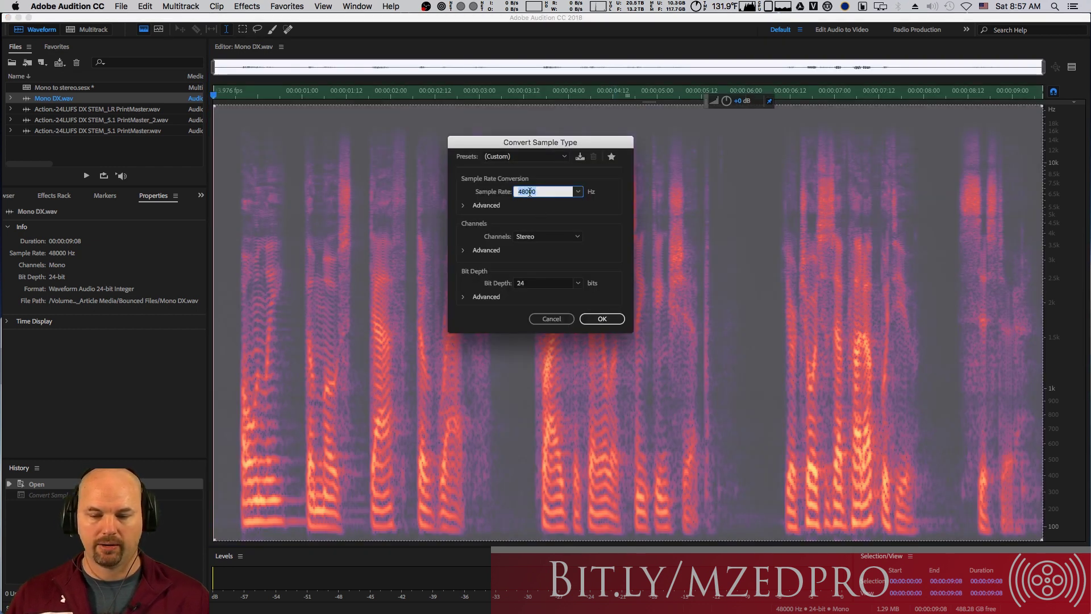
{"action": "left_click", "coordinate": [540, 237]}
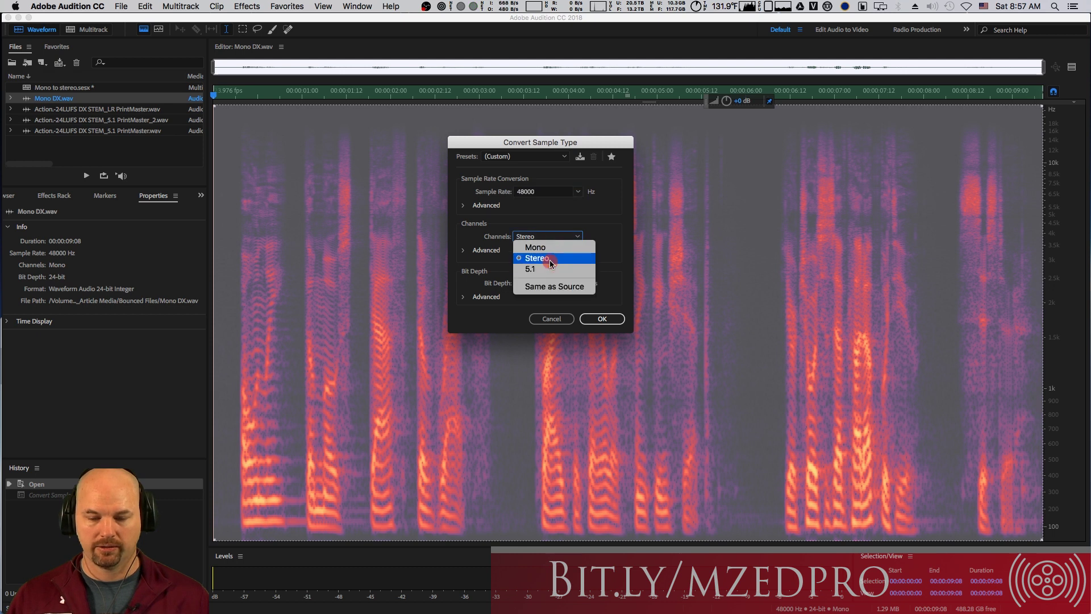
{"action": "left_click", "coordinate": [550, 260]}
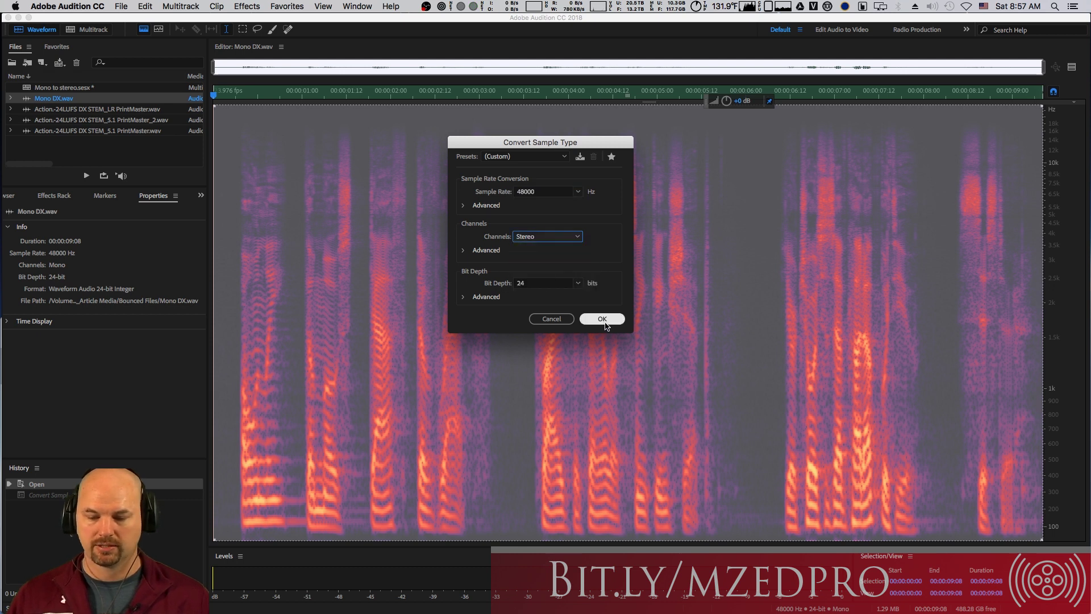
{"action": "left_click", "coordinate": [601, 319]}
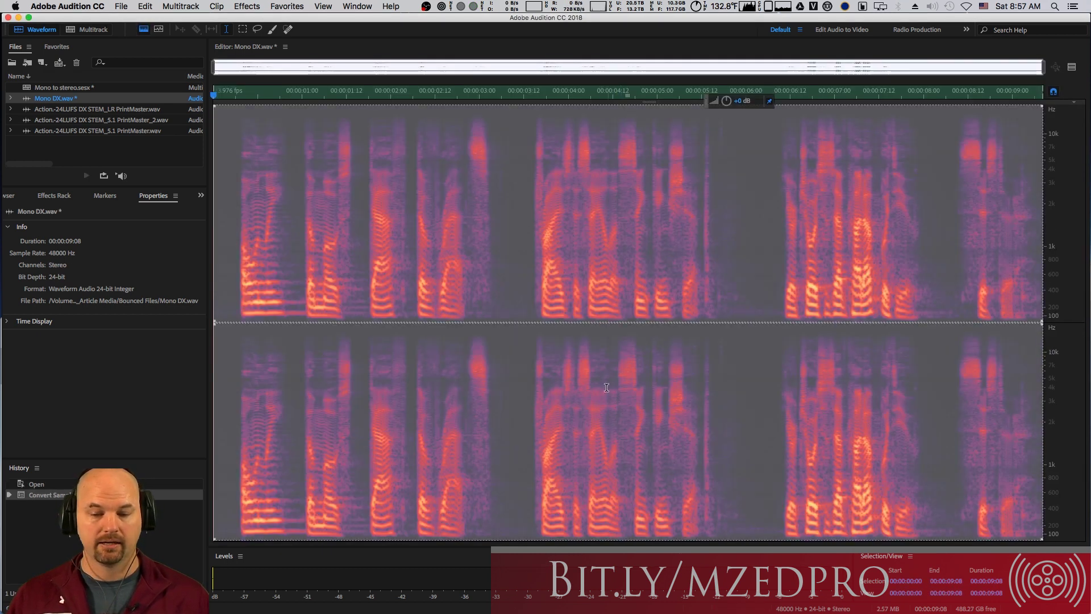
{"action": "key", "text": "8"}
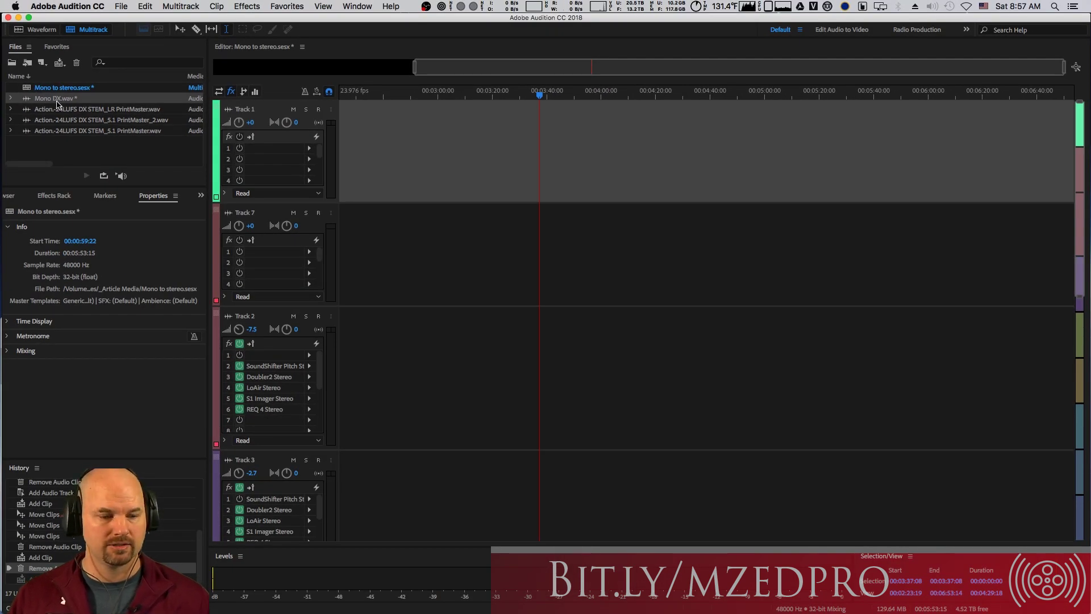
Put the stereo Mono DX clip on Track 1 near 3:40 and on Track 7, then play from 3:20.
{"action": "left_click_drag", "start_coordinate": [56, 102], "coordinate": [555, 152]}
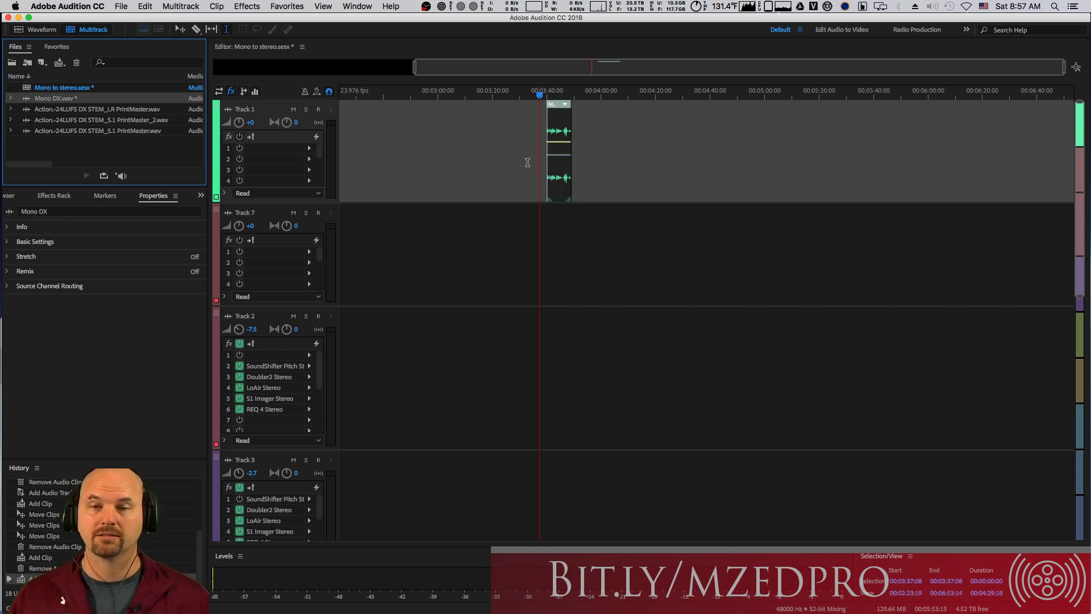
{"action": "left_click_drag", "start_coordinate": [59, 101], "coordinate": [507, 290]}
{"action": "left_click", "coordinate": [490, 170]}
{"action": "key", "text": "space"}
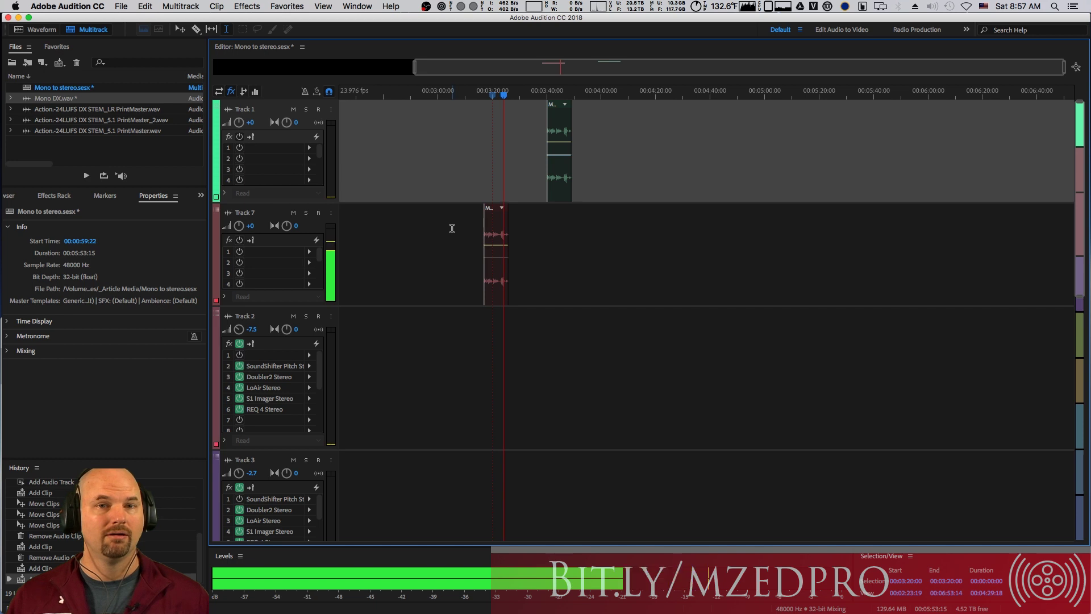
{"action": "key", "text": "space"}
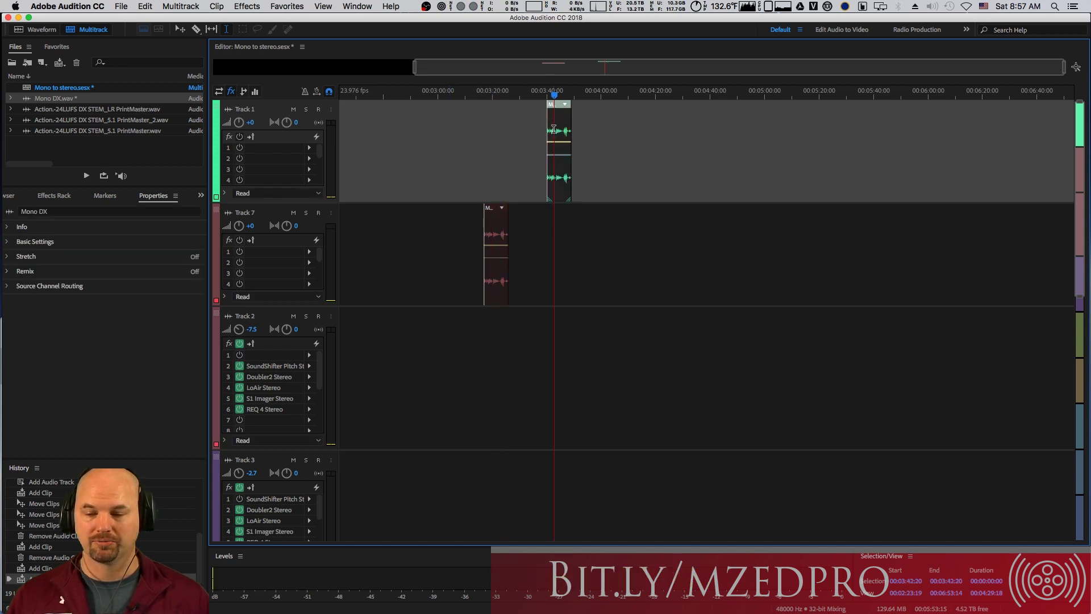
{"action": "key", "text": "space"}
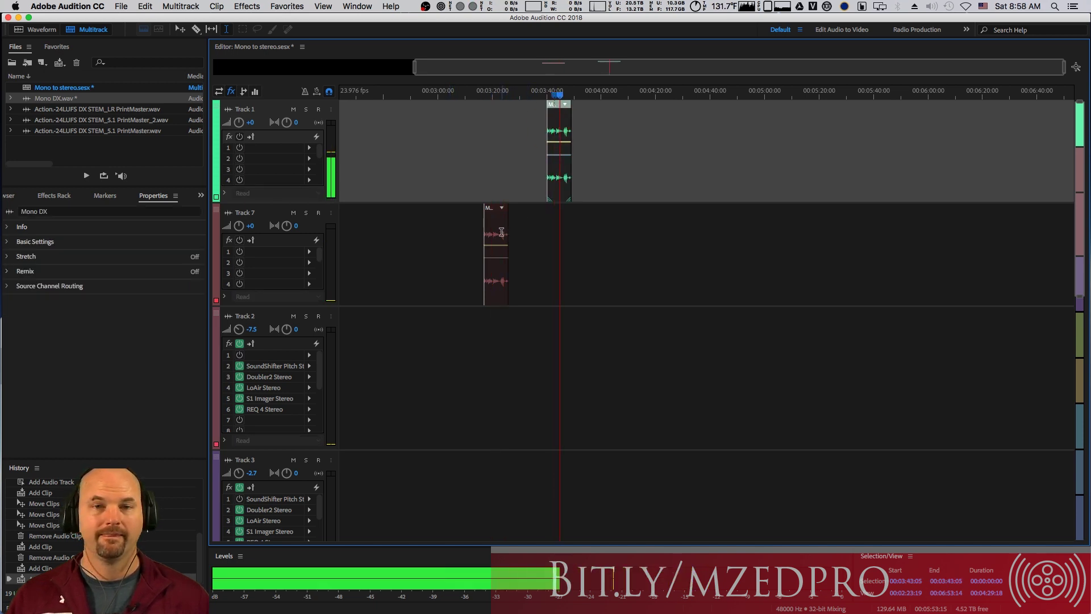
{"action": "key", "text": "space"}
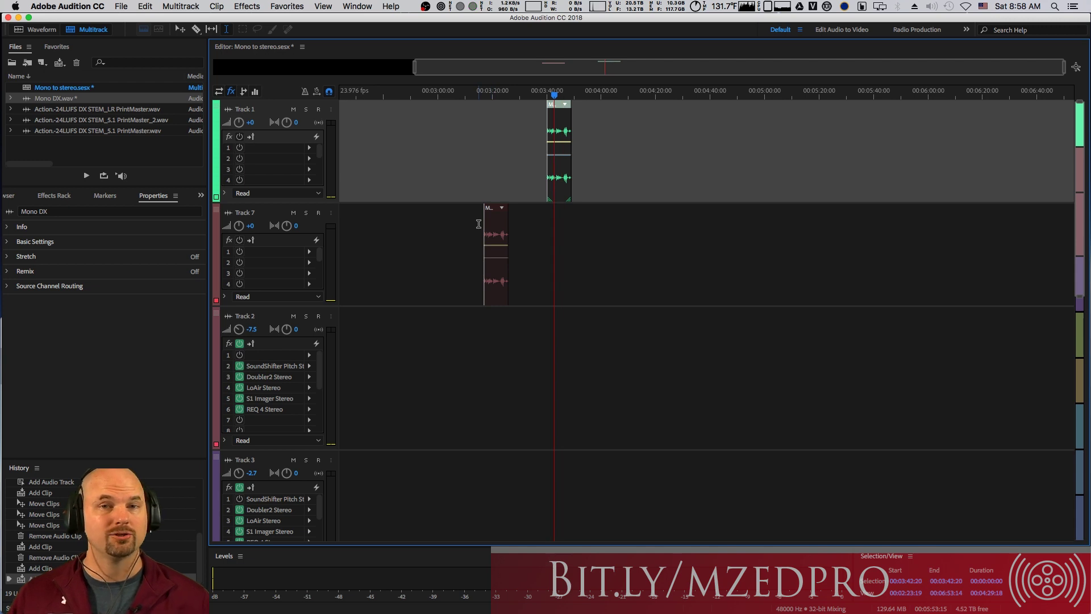